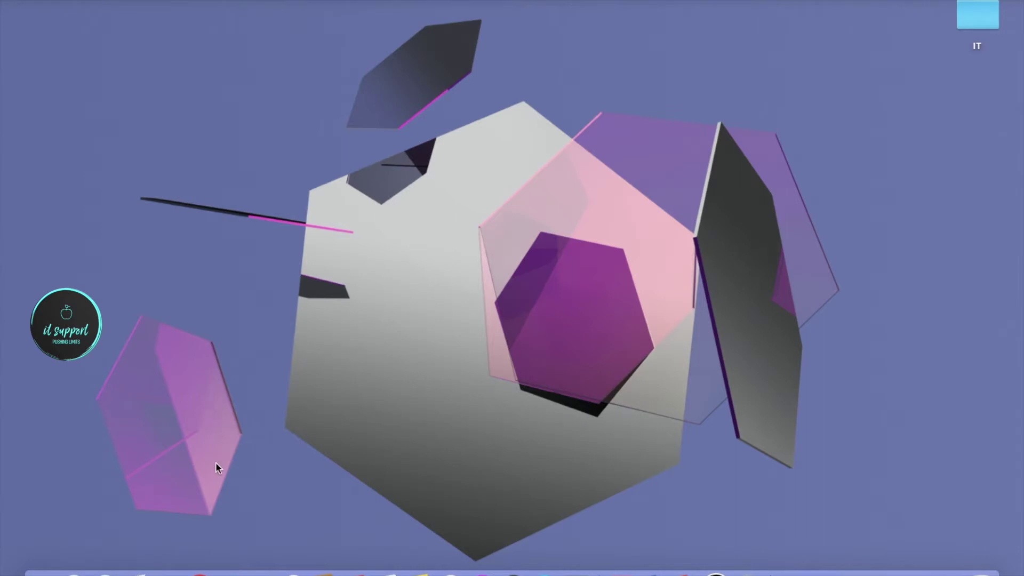
Open Google Chrome and go to the ytmp3.cc converter site
{"action": "left_click", "coordinate": [200, 574]}
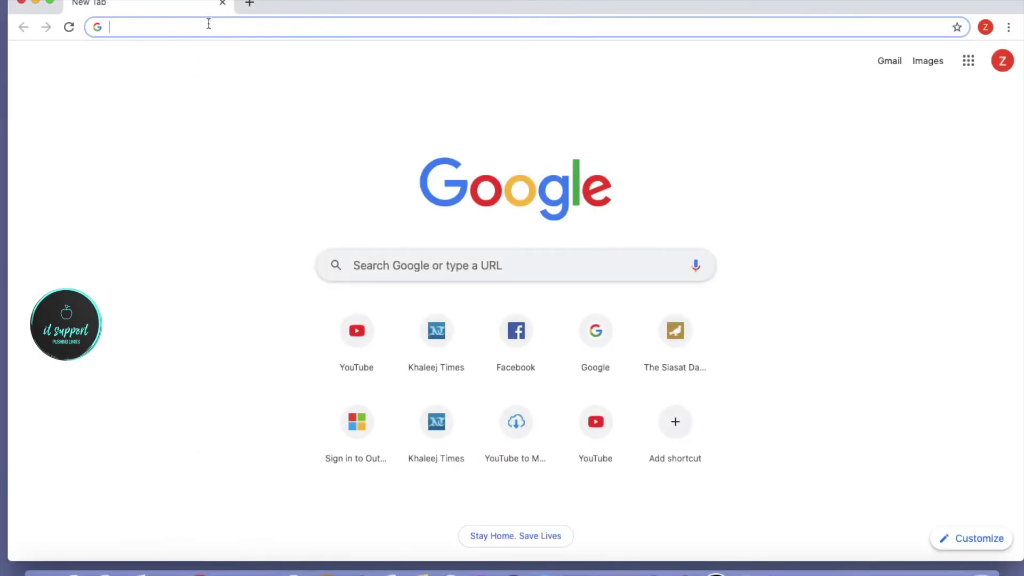
{"action": "type", "text": "ytmp3"}
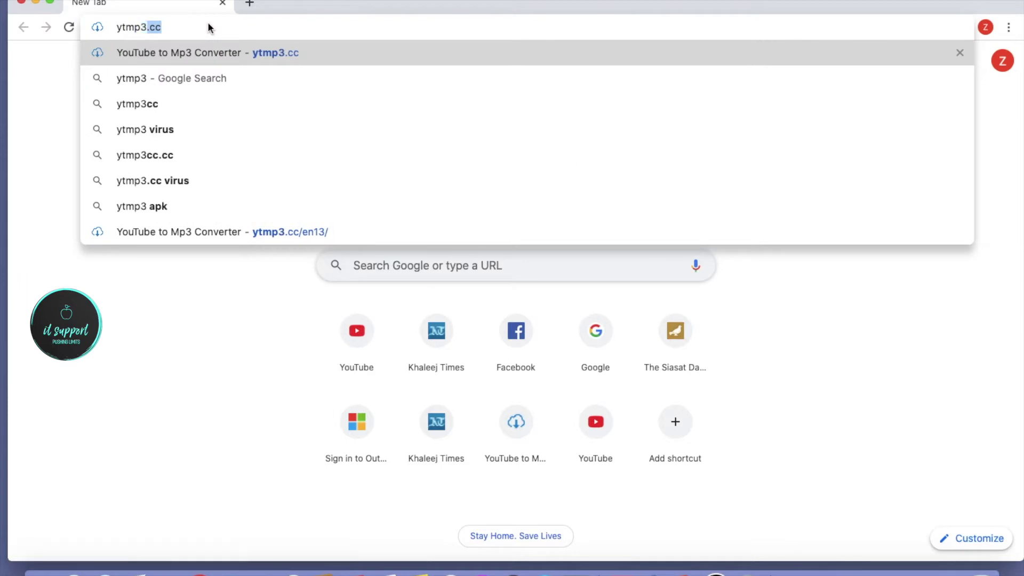
{"action": "type", "text": ".cc"}
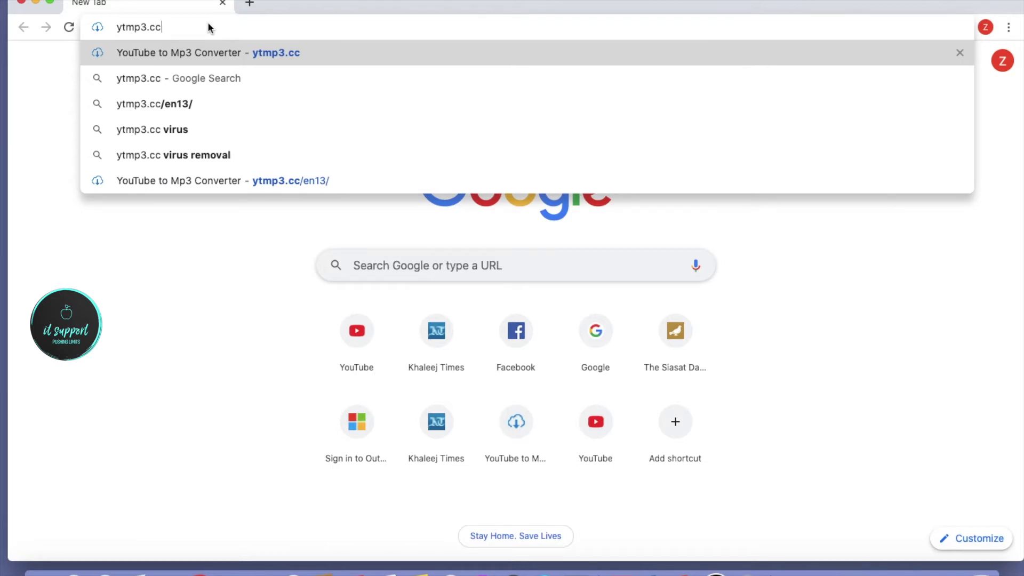
{"action": "key", "text": "Return"}
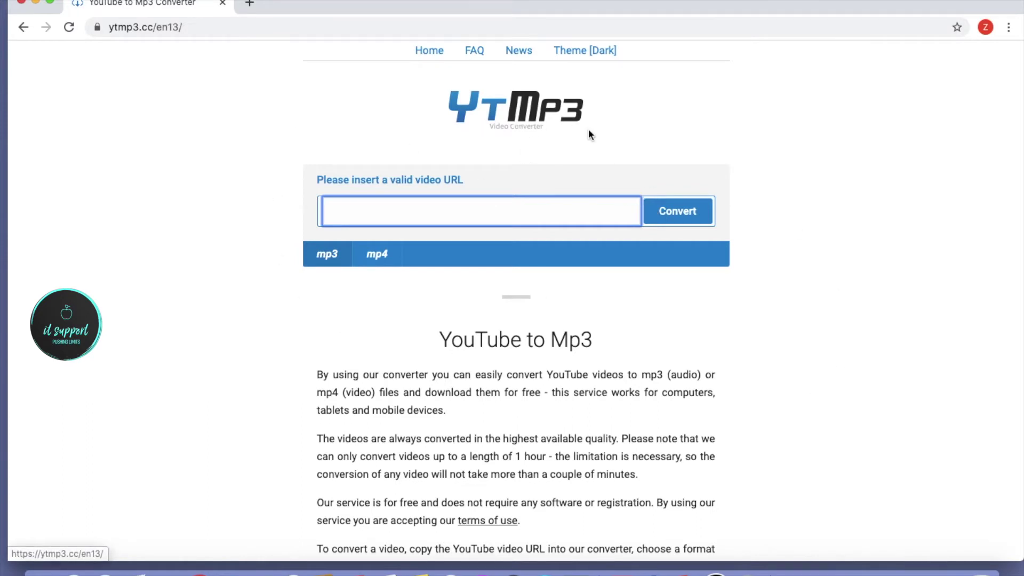
Open youtube.com in a new tab and search for "abc sing for kids"
{"action": "left_click", "coordinate": [249, 4]}
{"action": "type", "text": "youtube.com"}
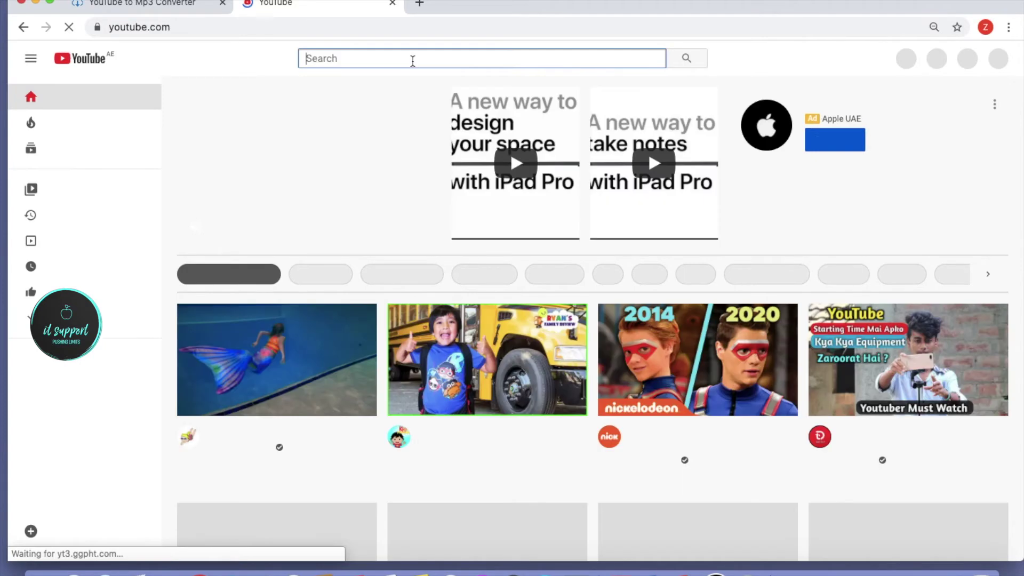
{"action": "type", "text": "sbc"}
{"action": "key", "text": "BackSpace"}
{"action": "key", "text": "BackSpace"}
{"action": "key", "text": "BackSpace"}
{"action": "type", "text": "abc "}
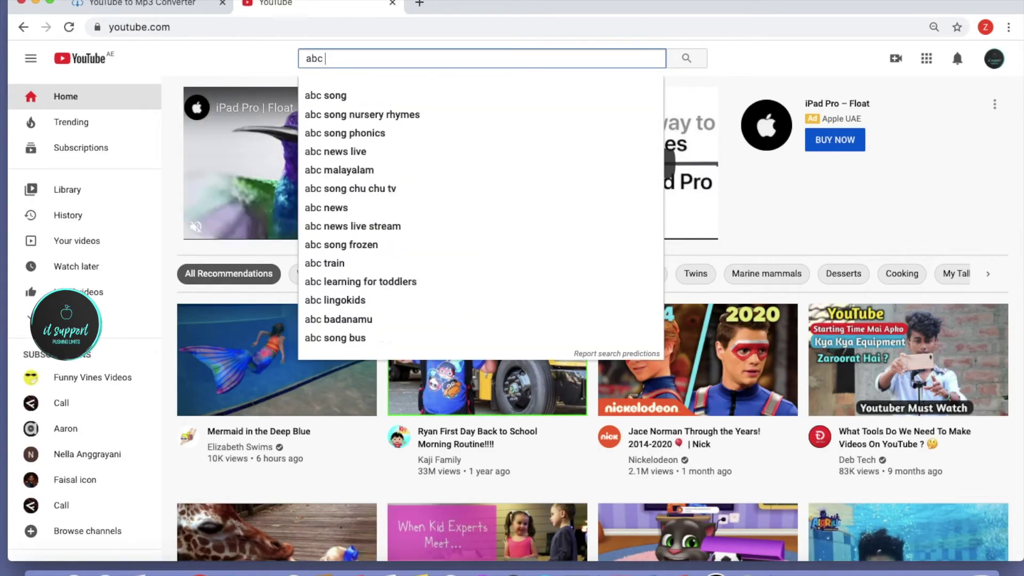
{"action": "type", "text": "sing for kids"}
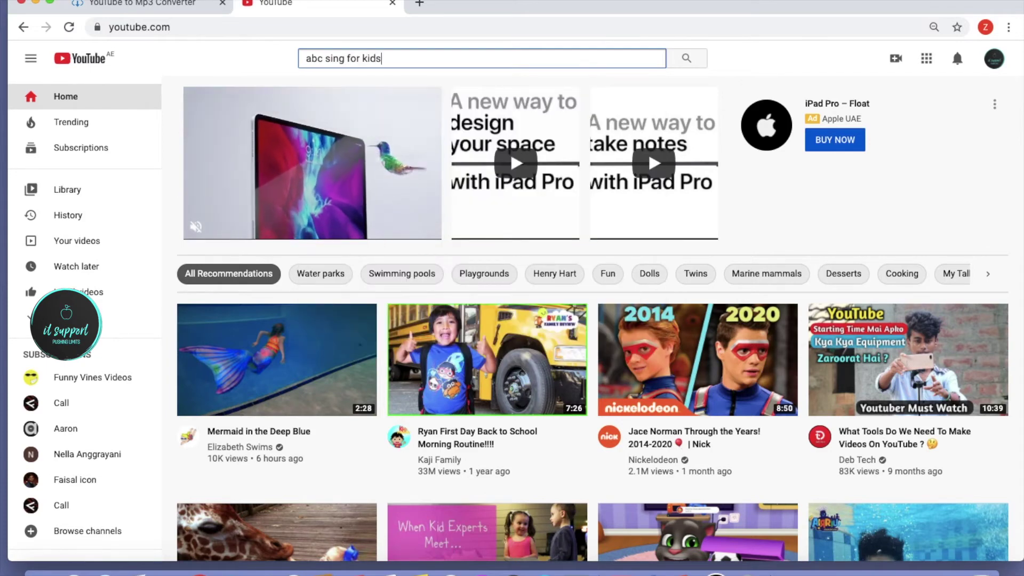
{"action": "key", "text": "Return"}
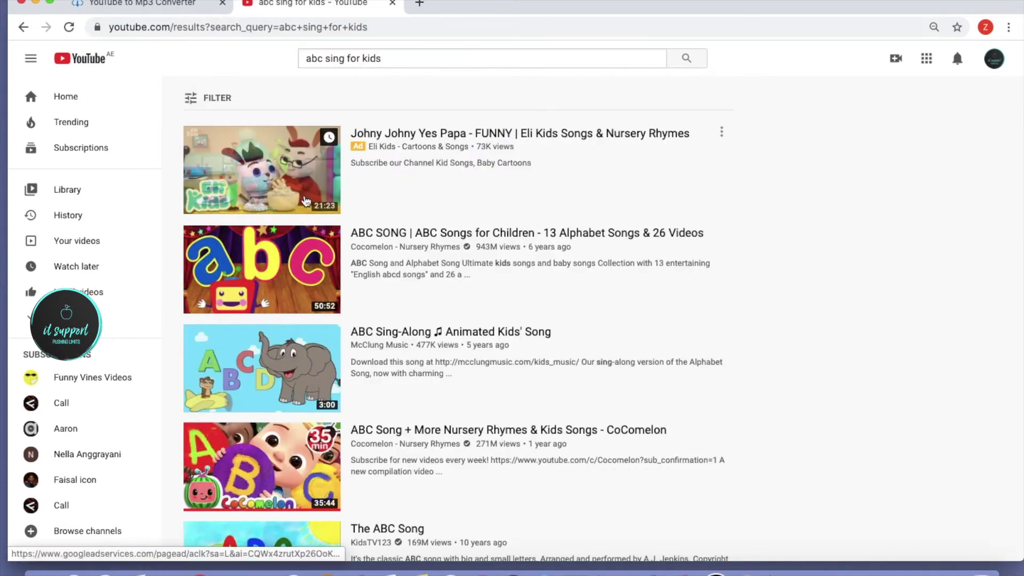
Open the "Johny Johny Yes Papa" Eli Kids video from the search results and copy its full URL
{"action": "left_click", "coordinate": [418, 203]}
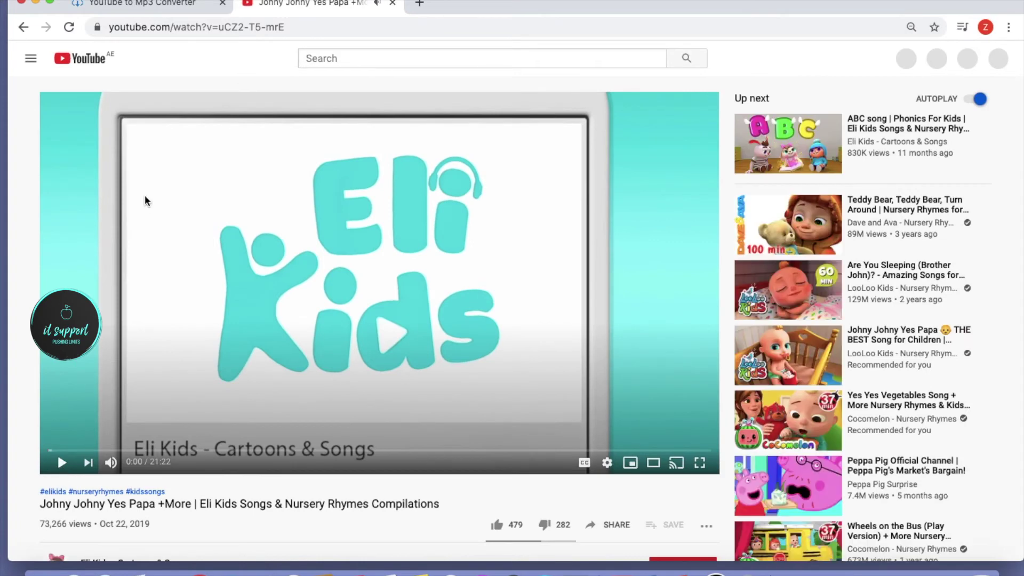
{"action": "left_click", "coordinate": [244, 27]}
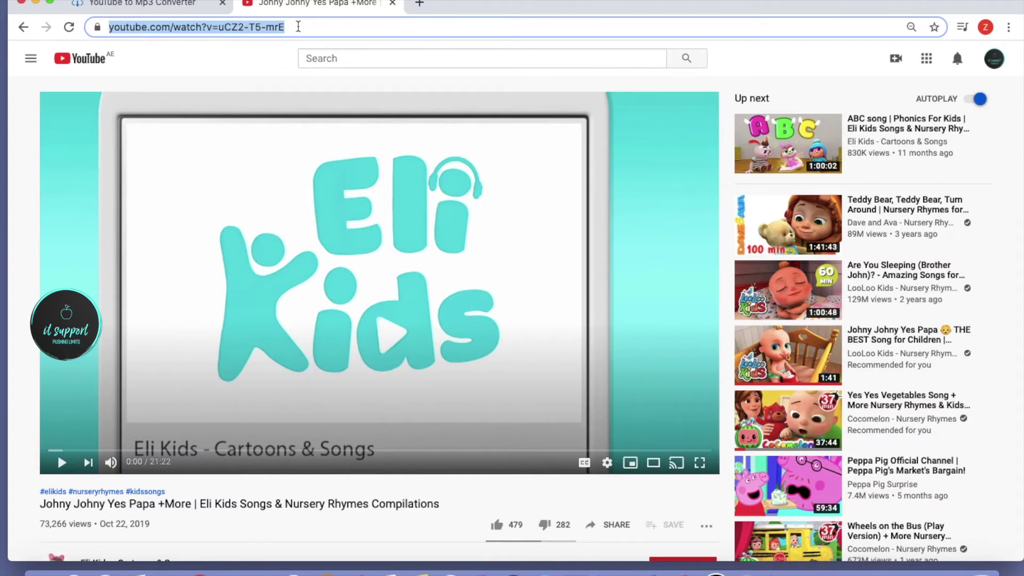
{"action": "left_click", "coordinate": [297, 27]}
{"action": "left_click", "coordinate": [359, 24]}
{"action": "left_click_drag", "start_coordinate": [359, 24], "coordinate": [126, 31]}
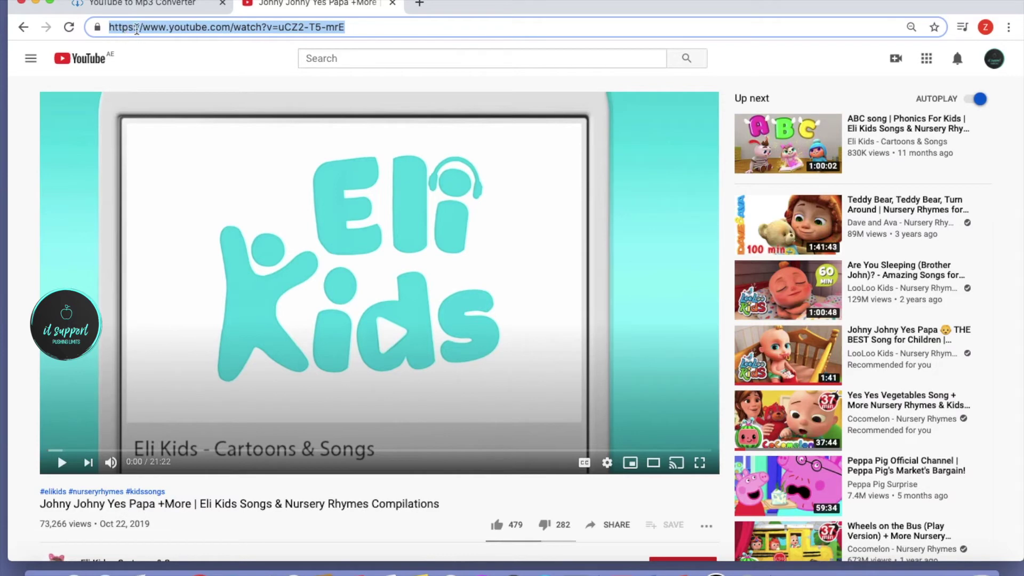
{"action": "right_click", "coordinate": [137, 29]}
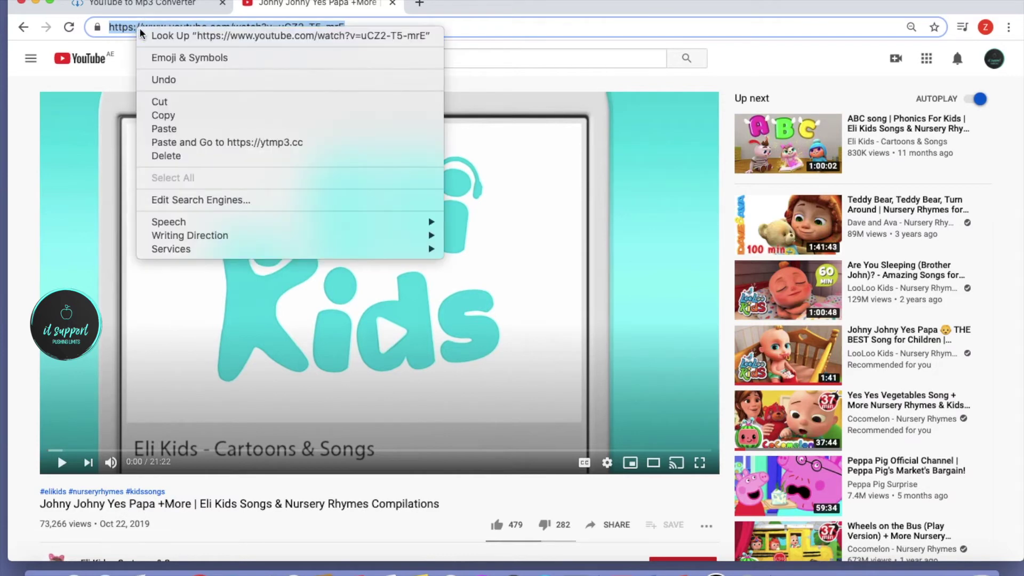
{"action": "left_click", "coordinate": [171, 115]}
Paste the copied video URL into the YtMp3 converter, start the mp3 conversion and dismiss the site's notification request
{"action": "left_click", "coordinate": [148, 5]}
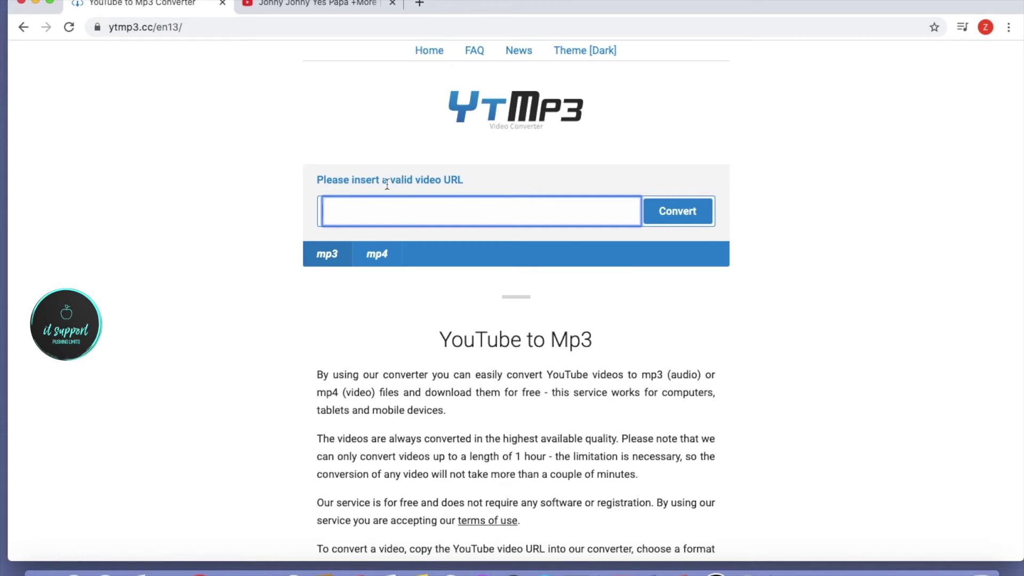
{"action": "right_click", "coordinate": [474, 212]}
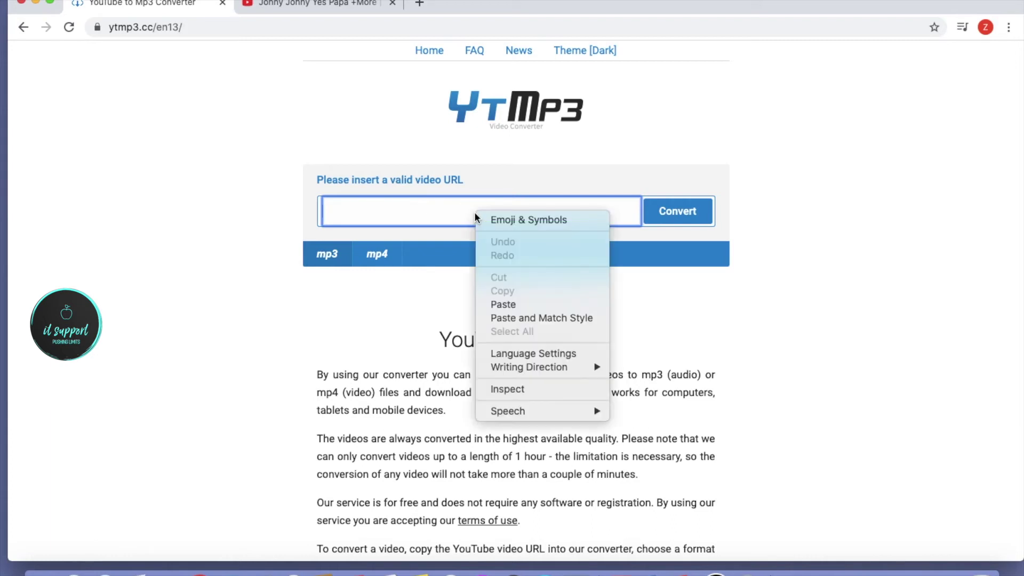
{"action": "left_click", "coordinate": [525, 302]}
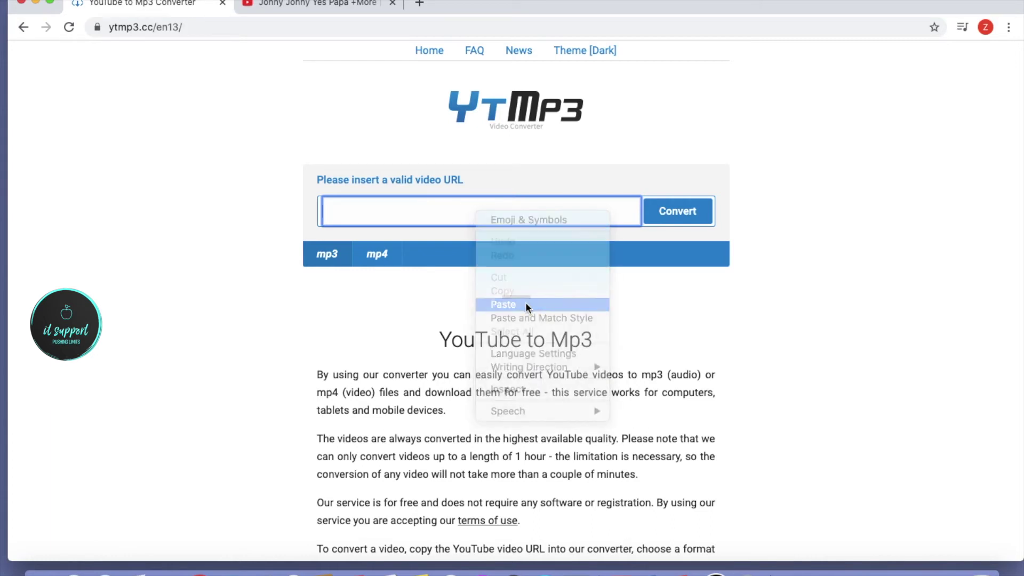
{"action": "left_click", "coordinate": [663, 213]}
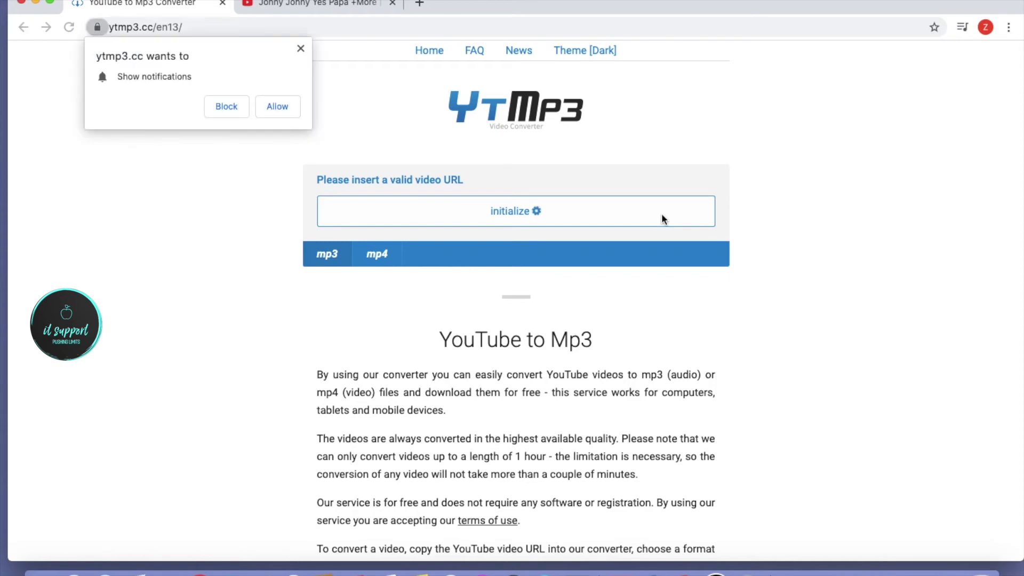
{"action": "left_click", "coordinate": [300, 48]}
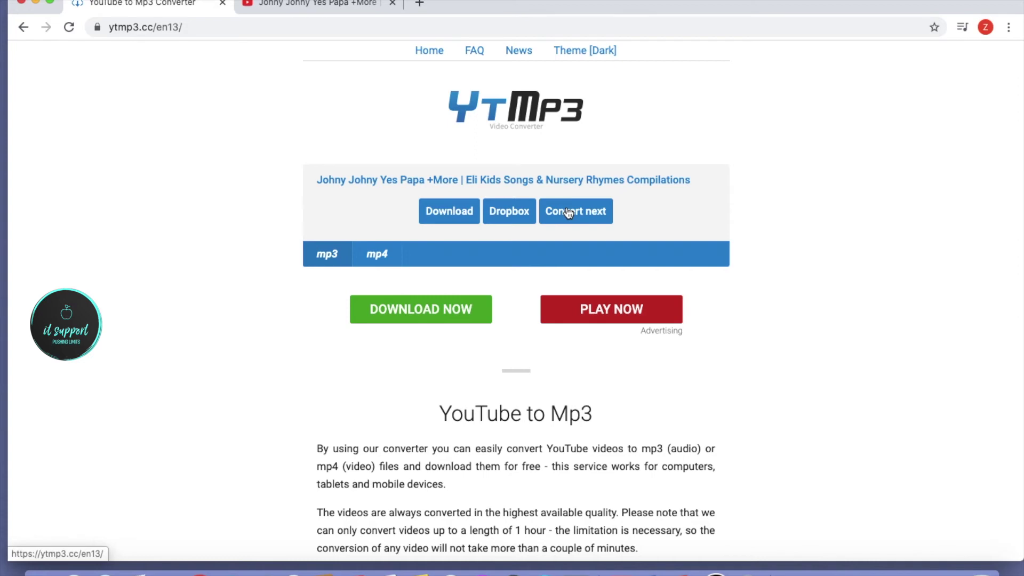
Download the converted MP3, closing the advertising page that opens, and reveal the downloaded file in Finder
{"action": "left_click", "coordinate": [444, 216]}
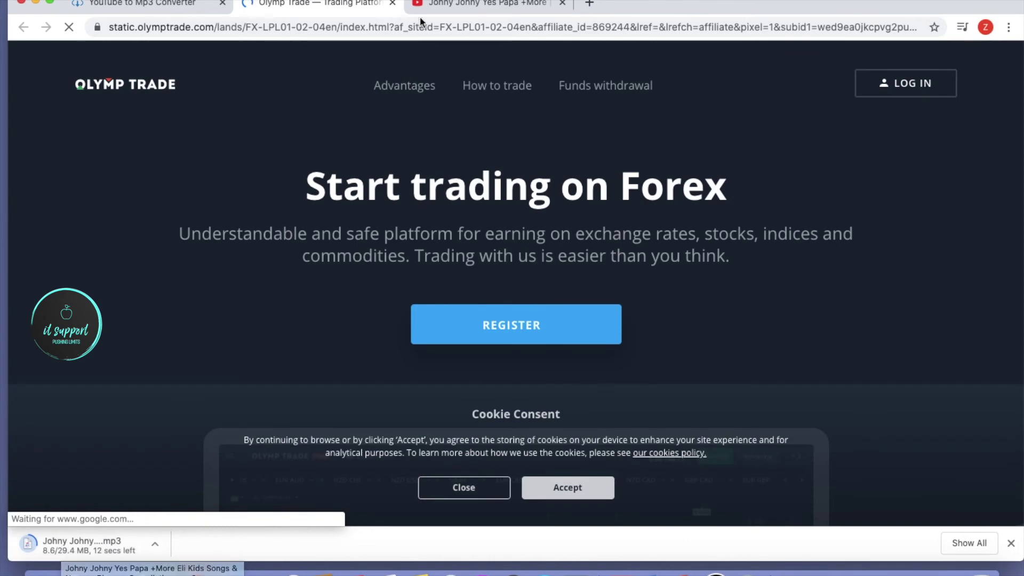
{"action": "left_click", "coordinate": [394, 3]}
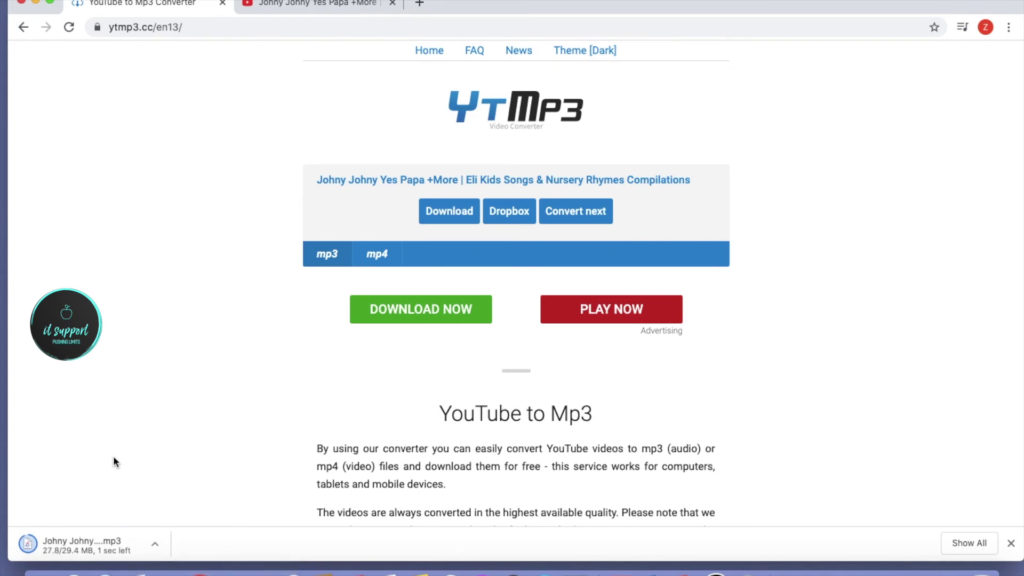
{"action": "left_click", "coordinate": [155, 543]}
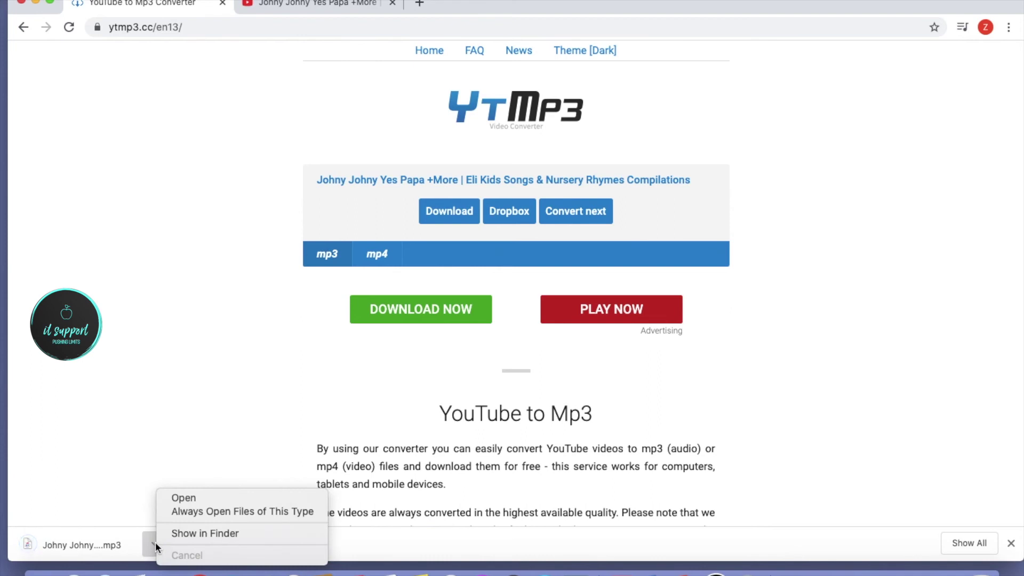
{"action": "left_click", "coordinate": [193, 533]}
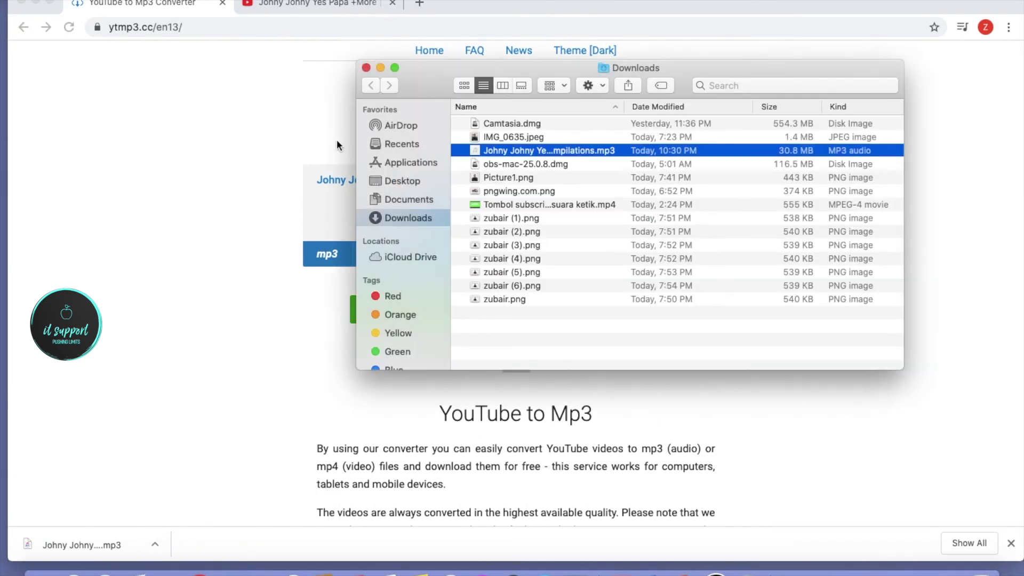
Widen the Name column of the Downloads folder and select the Johny Johny Yes Papa MP3 file
{"action": "left_click", "coordinate": [518, 153]}
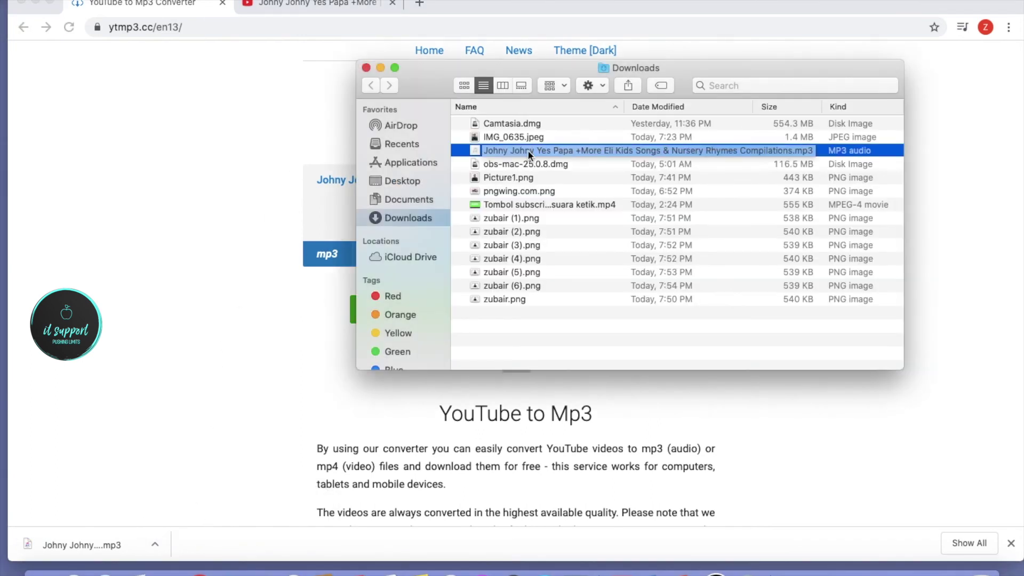
{"action": "key", "text": "Return"}
{"action": "left_click_drag", "start_coordinate": [624, 106], "coordinate": [694, 107]}
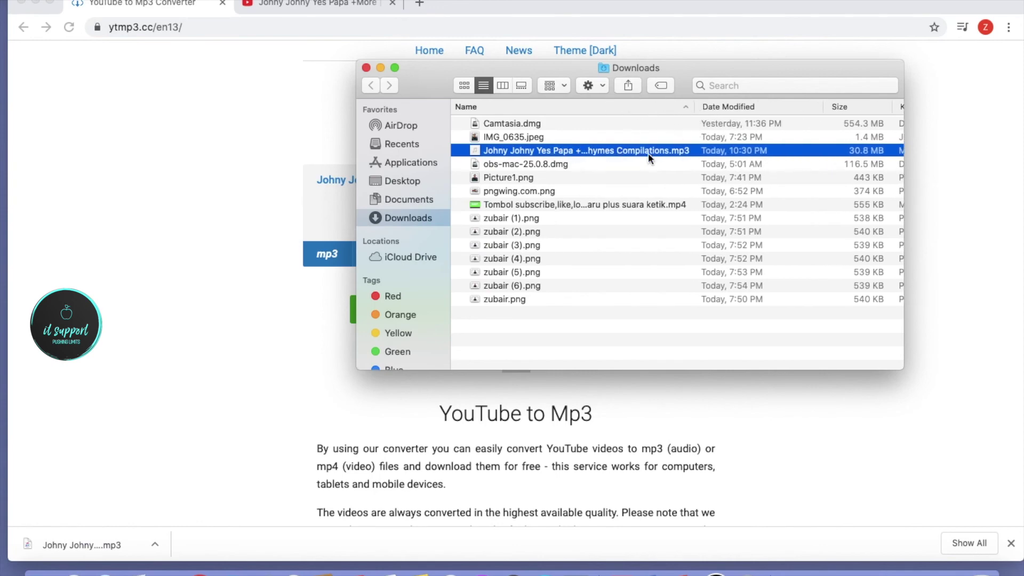
{"action": "left_click", "coordinate": [687, 155]}
{"action": "left_click", "coordinate": [639, 188]}
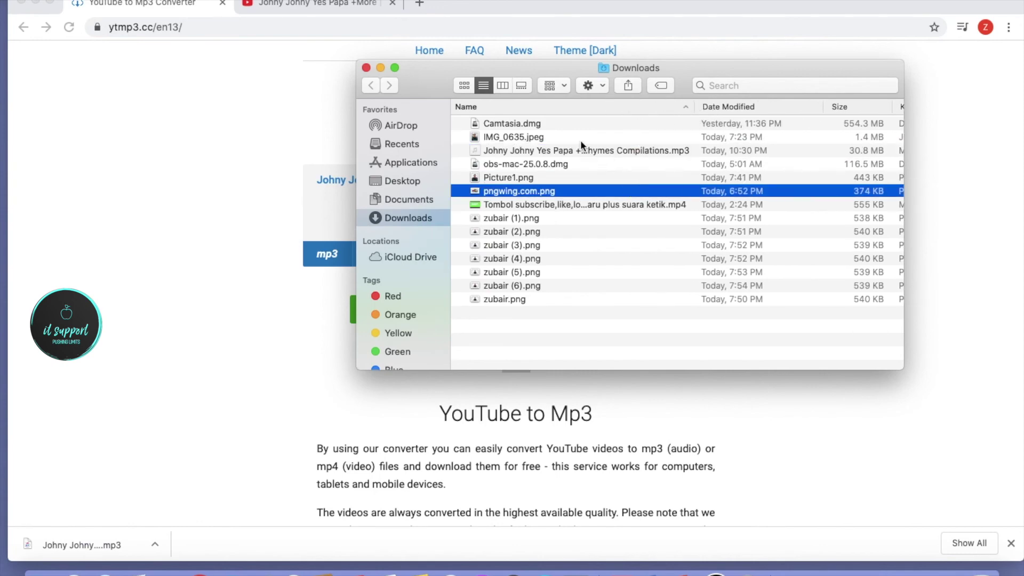
{"action": "left_click", "coordinate": [574, 149]}
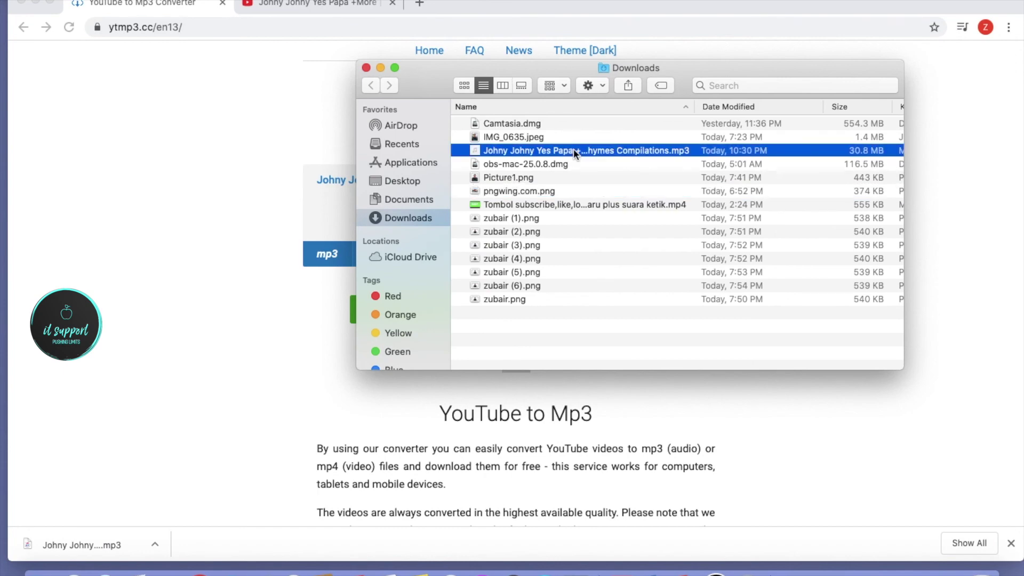